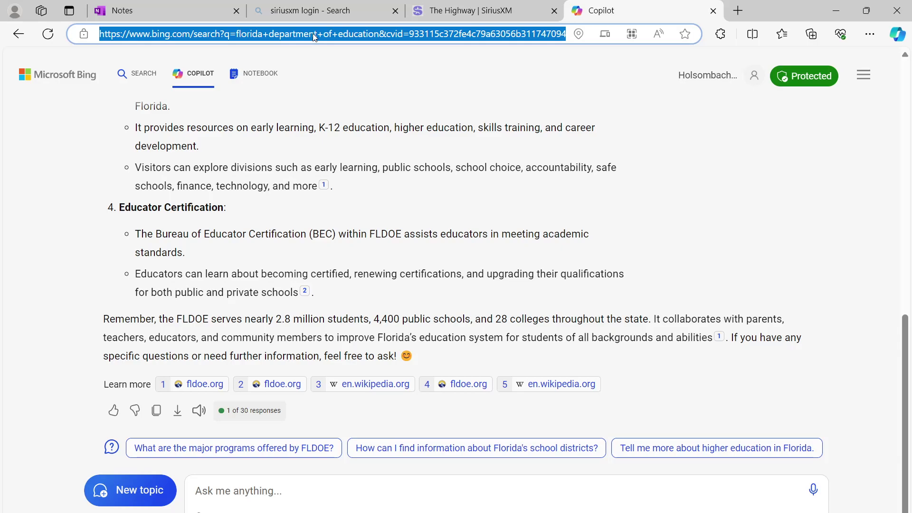
- Go to the Florida Statewide Assessments Portal at fsassessments.org
{"action": "type", "text": "fsass"}
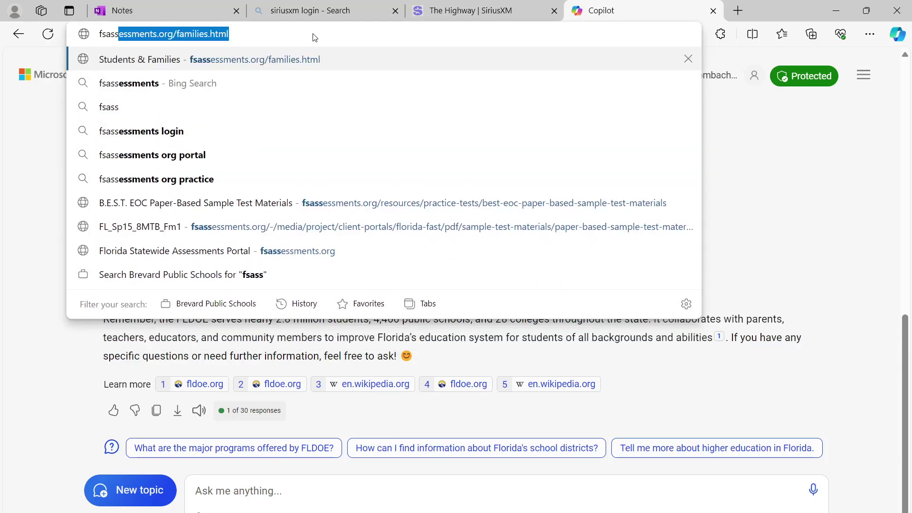
{"action": "type", "text": "essments"}
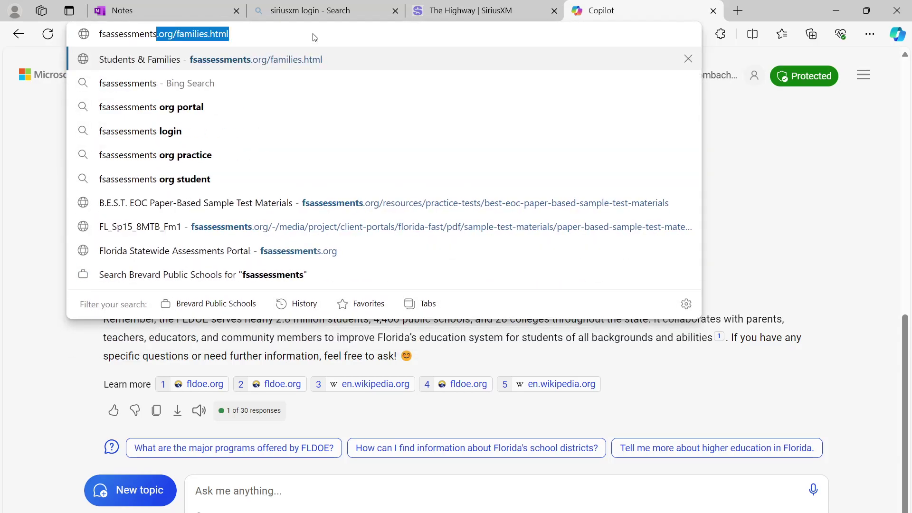
{"action": "type", "text": ".org"}
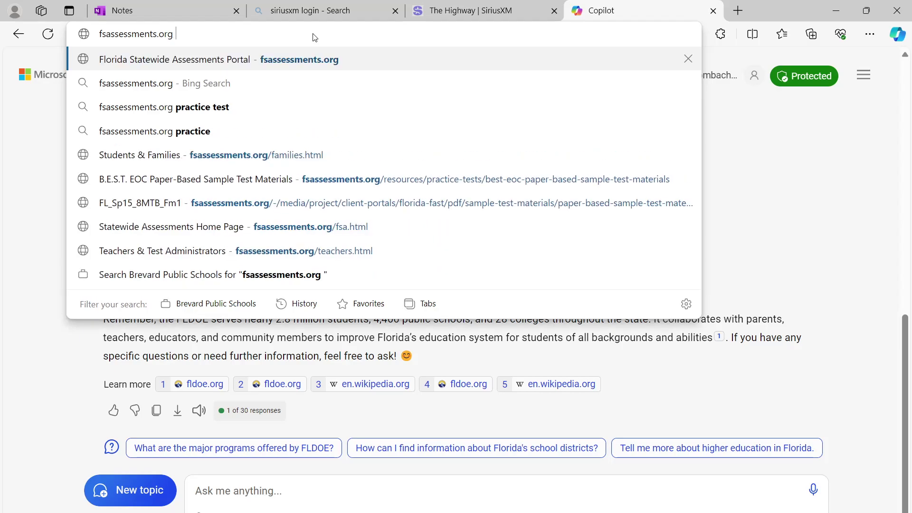
{"action": "key", "text": "Return"}
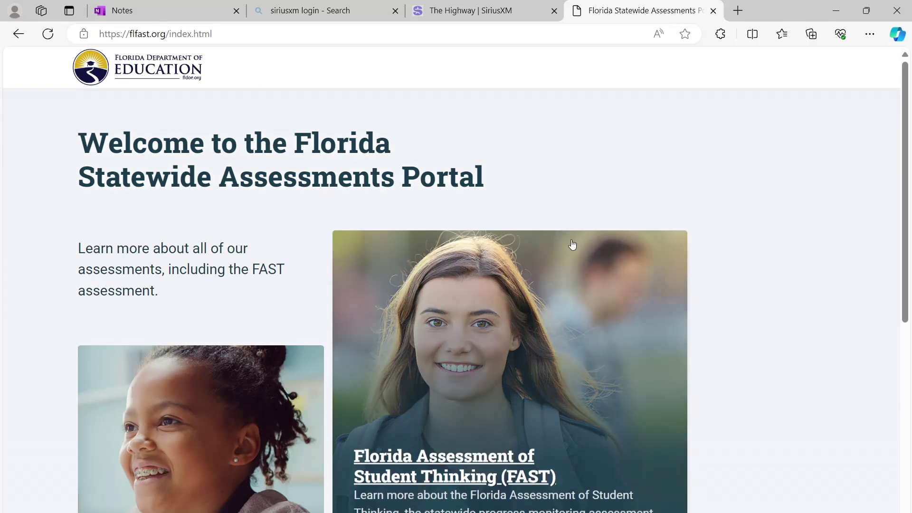
- Open Practice Tests for Students & Families in the B.E.S.T., Science, Social Studies, & FSA Retakes section
{"action": "scroll", "coordinate": [287, 247], "scroll_direction": "down", "scroll_amount": 5}
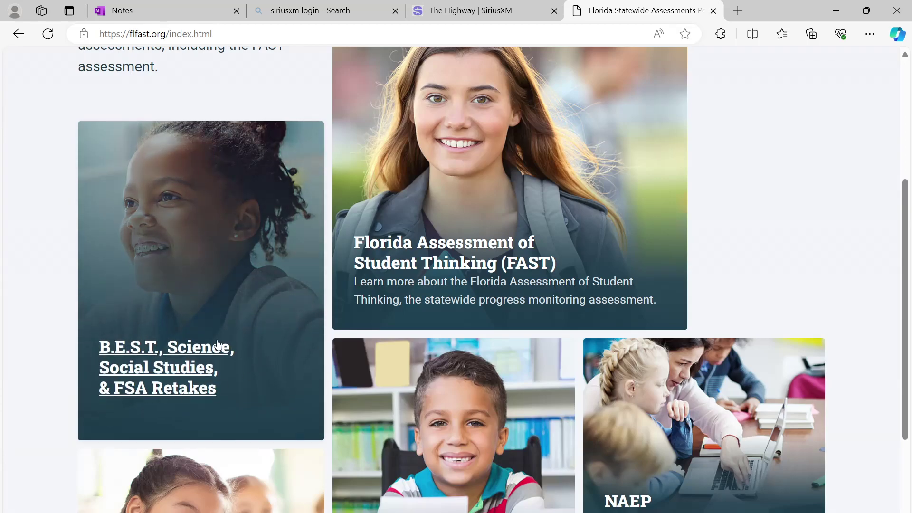
{"action": "left_click", "coordinate": [175, 352]}
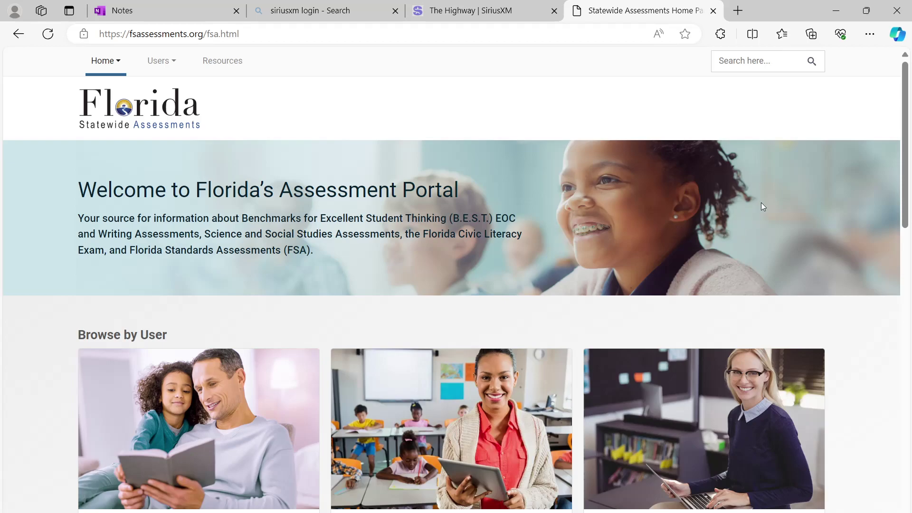
{"action": "scroll", "coordinate": [759, 192], "scroll_direction": "down", "scroll_amount": 3}
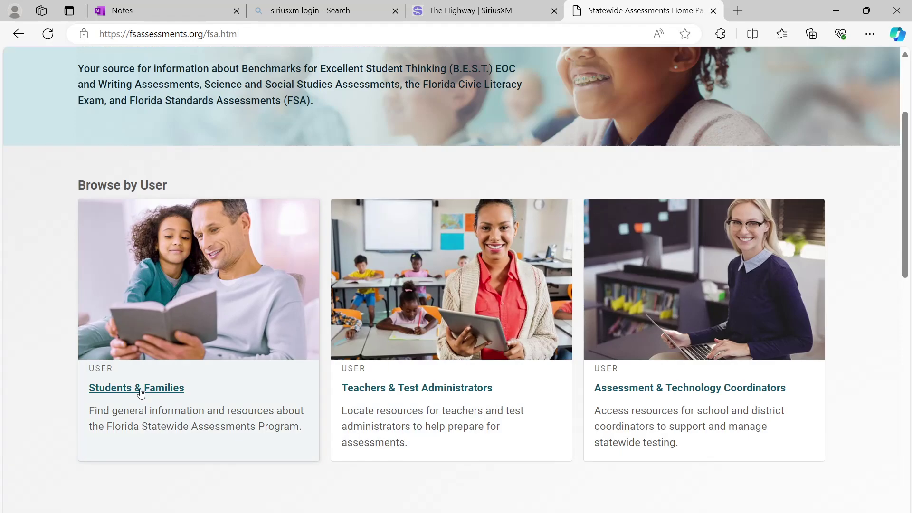
{"action": "left_click", "coordinate": [140, 392]}
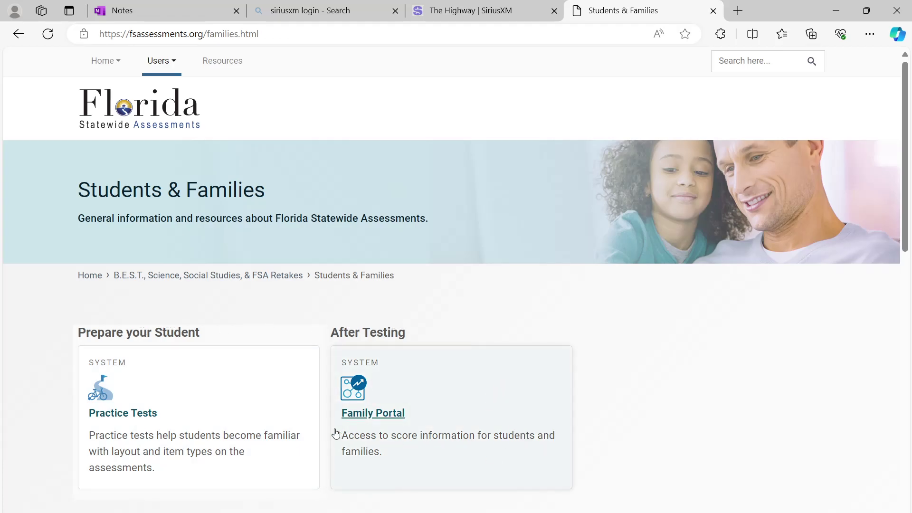
{"action": "left_click", "coordinate": [139, 414]}
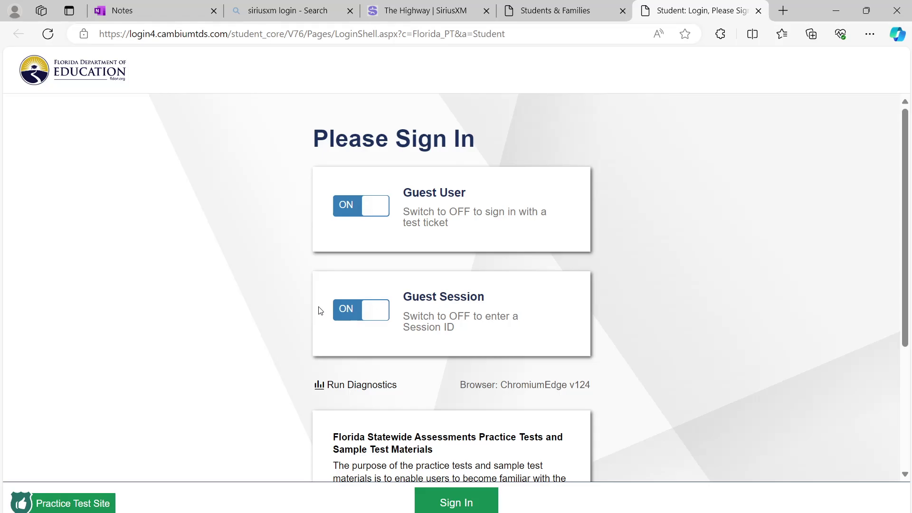
- Sign in to the practice test site as a guest and choose student grade level 9
{"action": "scroll", "coordinate": [672, 338], "scroll_direction": "down", "scroll_amount": 4}
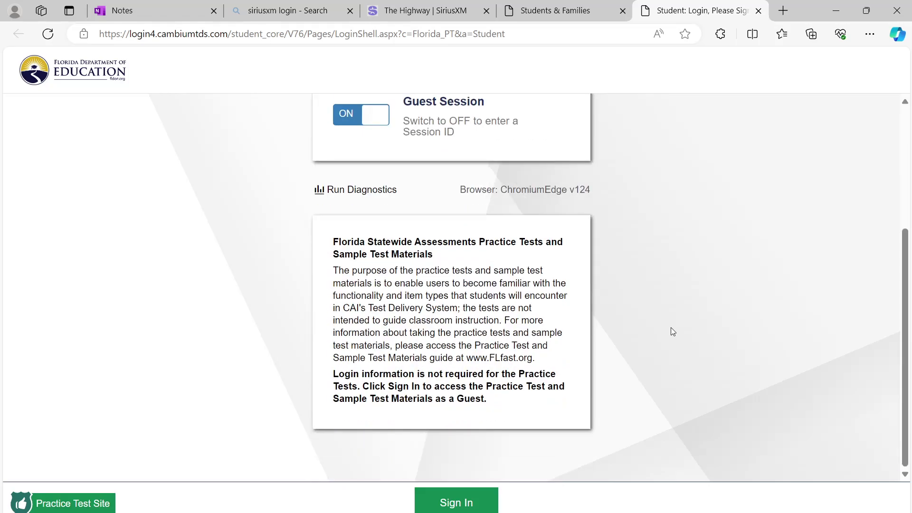
{"action": "left_click", "coordinate": [448, 501]}
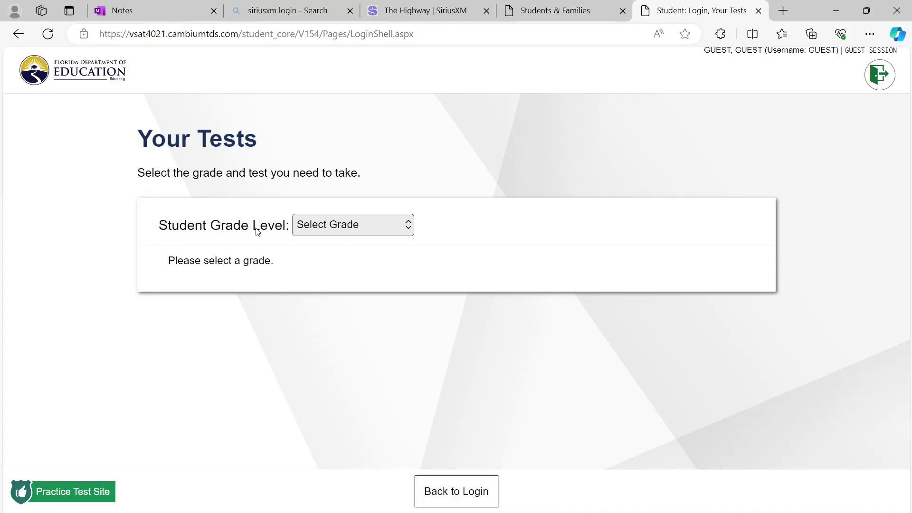
{"action": "left_click", "coordinate": [409, 230]}
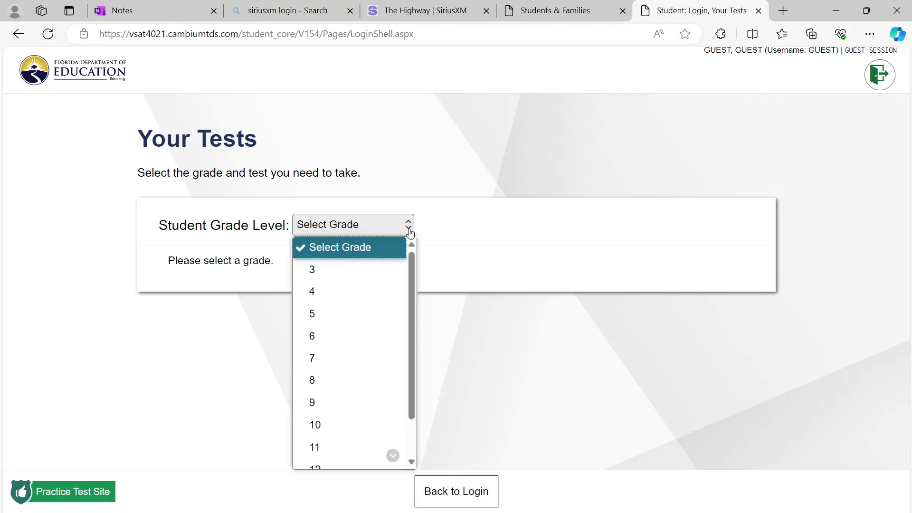
{"action": "left_click", "coordinate": [352, 405]}
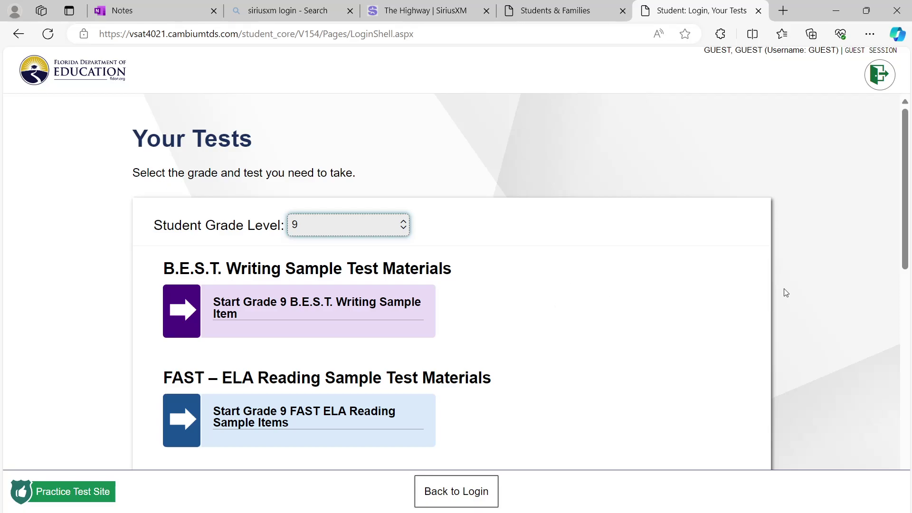
- Look through the available grade 9 tests and start the B.E.S.T. Geometry EOC Sample Items
{"action": "scroll", "coordinate": [787, 293], "scroll_direction": "down", "scroll_amount": 1}
{"action": "scroll", "coordinate": [786, 293], "scroll_direction": "down", "scroll_amount": 2}
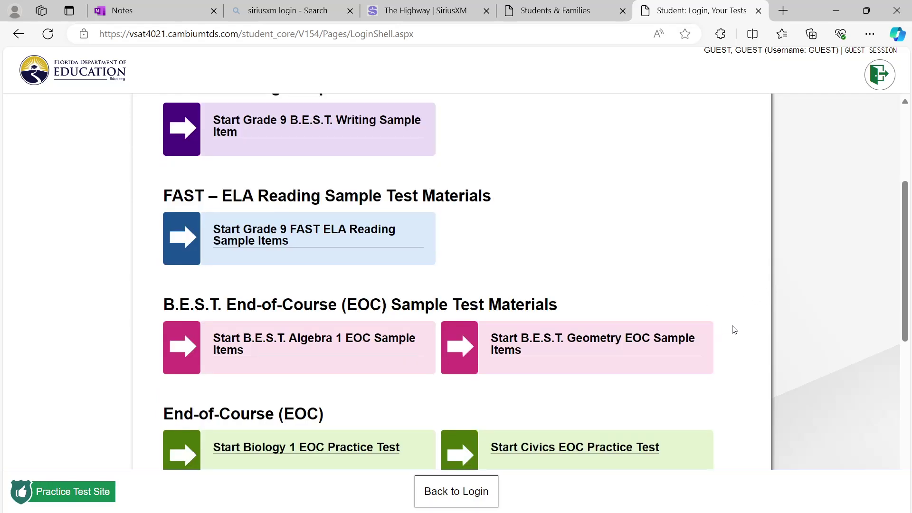
{"action": "scroll", "coordinate": [734, 329], "scroll_direction": "down", "scroll_amount": 2}
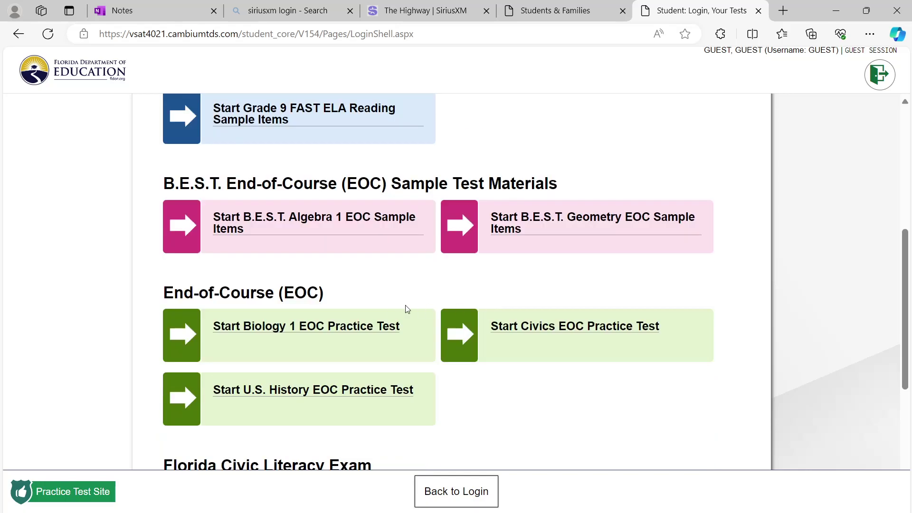
{"action": "scroll", "coordinate": [739, 399], "scroll_direction": "down", "scroll_amount": 4}
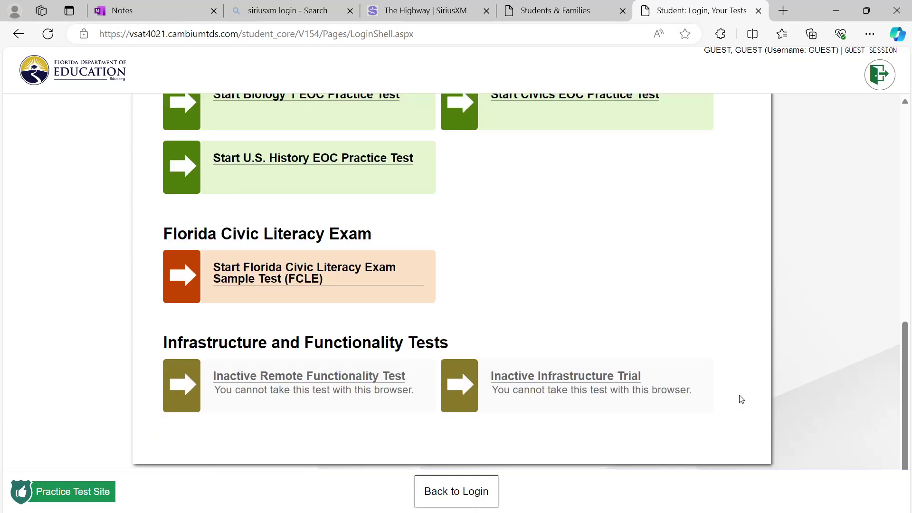
{"action": "scroll", "coordinate": [742, 399], "scroll_direction": "up", "scroll_amount": 4}
{"action": "scroll", "coordinate": [754, 379], "scroll_direction": "up", "scroll_amount": 1}
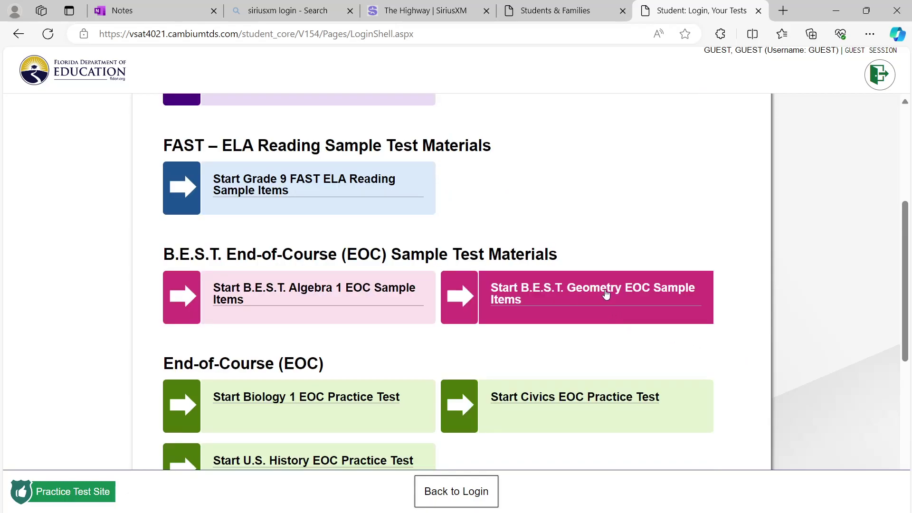
{"action": "left_click", "coordinate": [602, 291]}
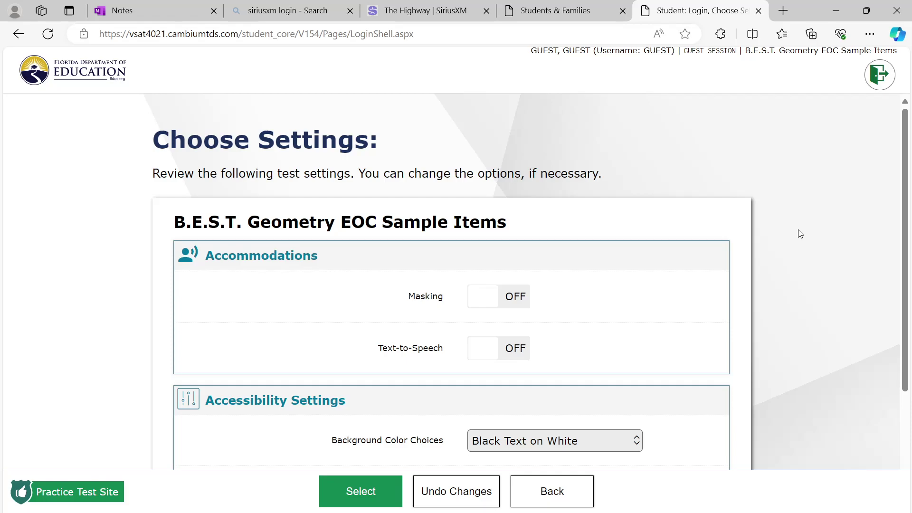
- Review and accept the default accommodation and accessibility settings, and begin the Geometry sample test
{"action": "scroll", "coordinate": [801, 234], "scroll_direction": "down", "scroll_amount": 1}
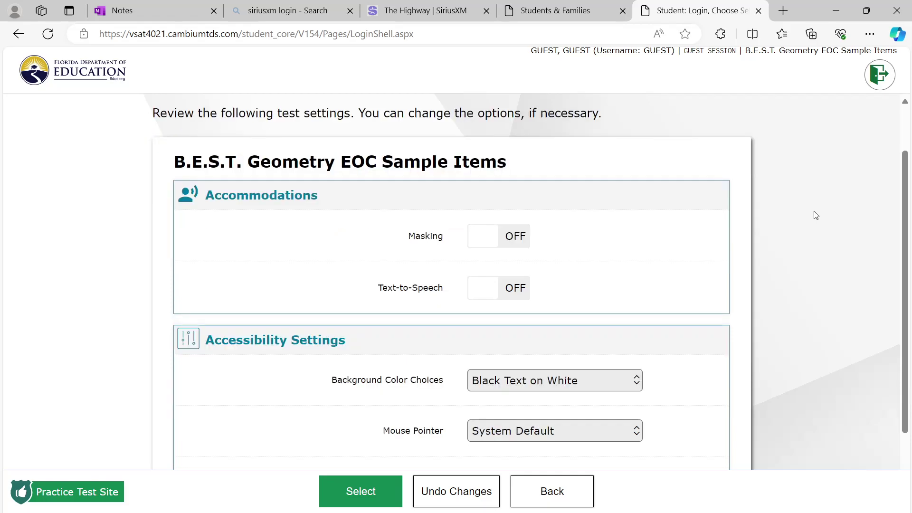
{"action": "scroll", "coordinate": [816, 215], "scroll_direction": "down", "scroll_amount": 2}
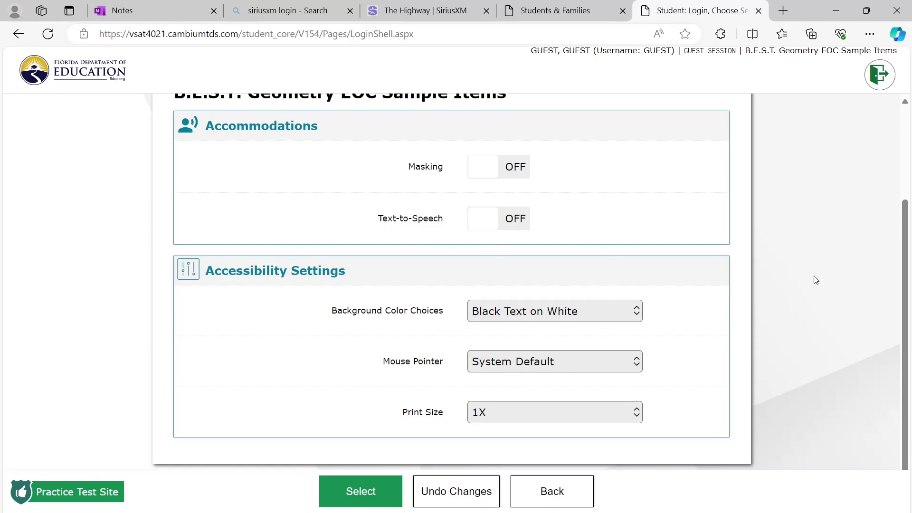
{"action": "left_click", "coordinate": [360, 491]}
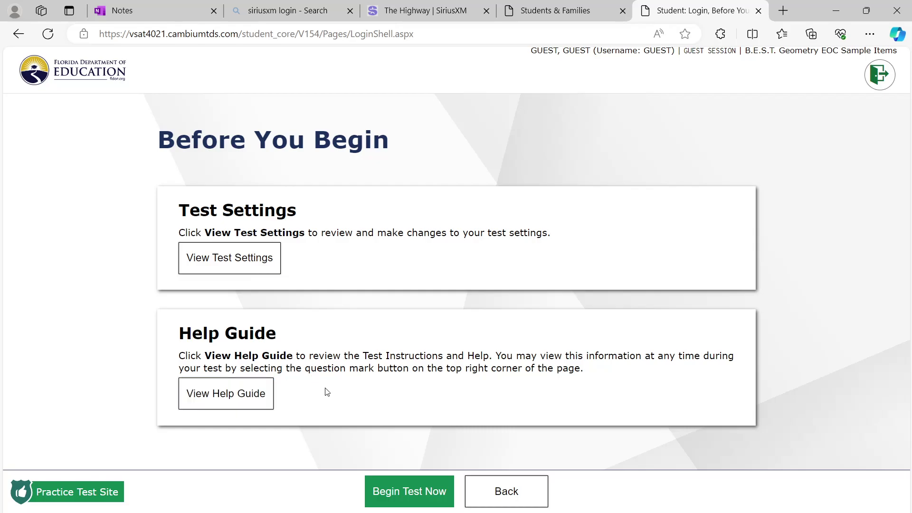
{"action": "left_click", "coordinate": [406, 493]}
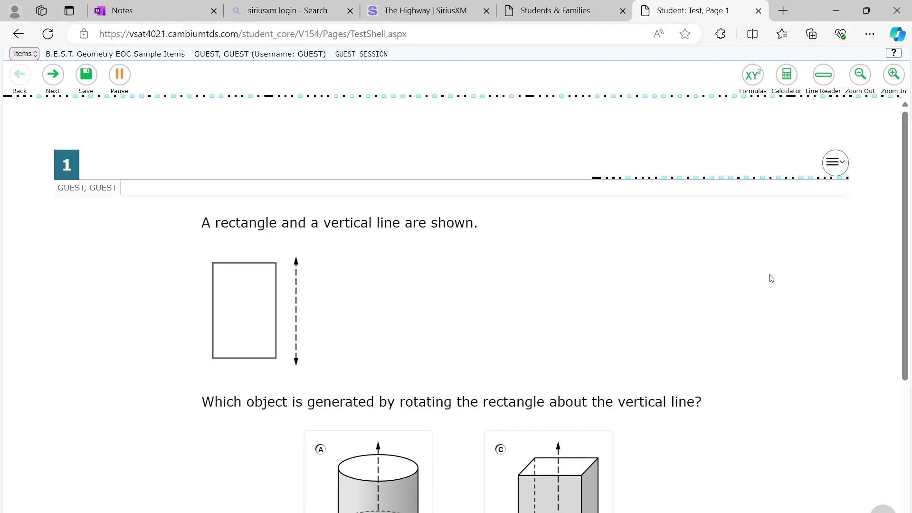
- Read question 1 about rotating the rectangle around the vertical line, including its answer choices
{"action": "scroll", "coordinate": [780, 290], "scroll_direction": "down", "scroll_amount": 5}
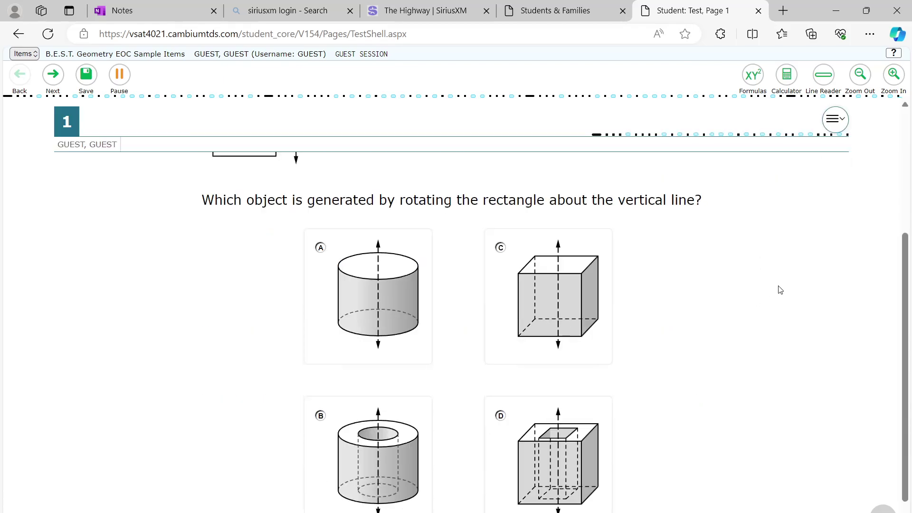
{"action": "scroll", "coordinate": [781, 290], "scroll_direction": "up", "scroll_amount": 5}
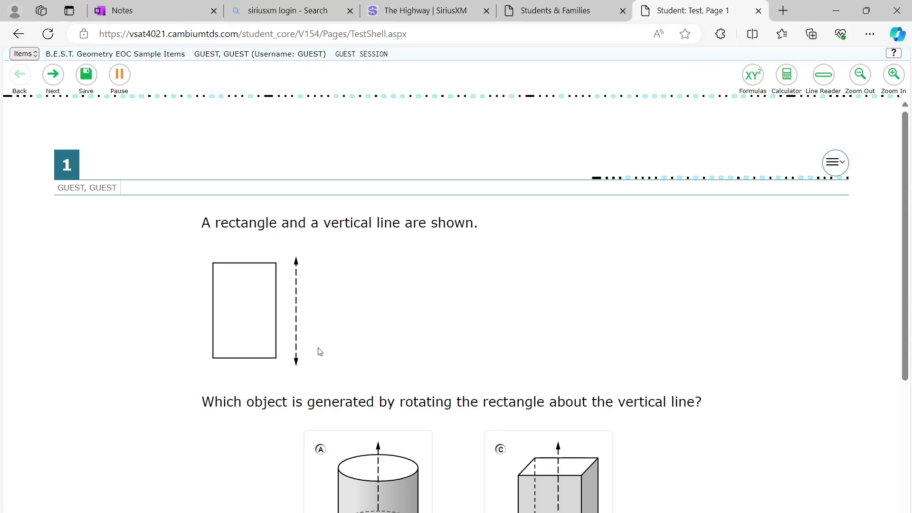
{"action": "scroll", "coordinate": [760, 321], "scroll_direction": "down", "scroll_amount": 3}
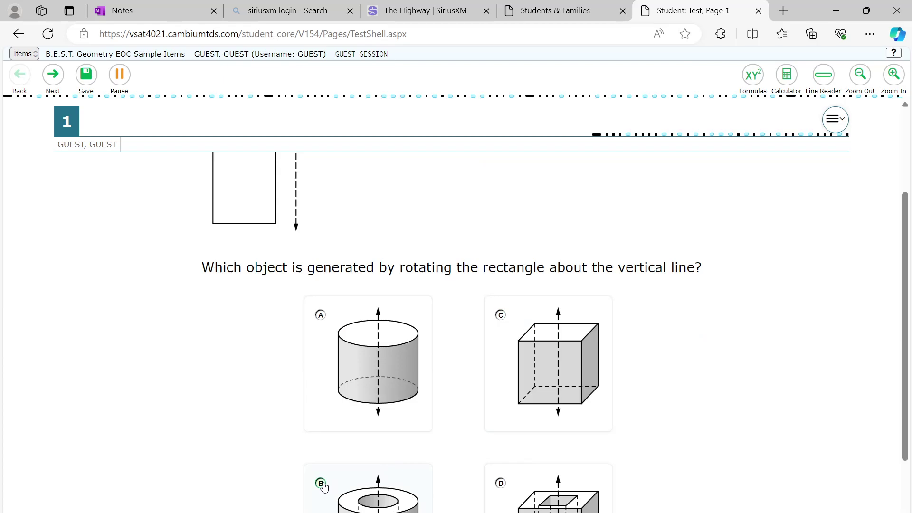
{"action": "scroll", "coordinate": [781, 391], "scroll_direction": "up", "scroll_amount": 1}
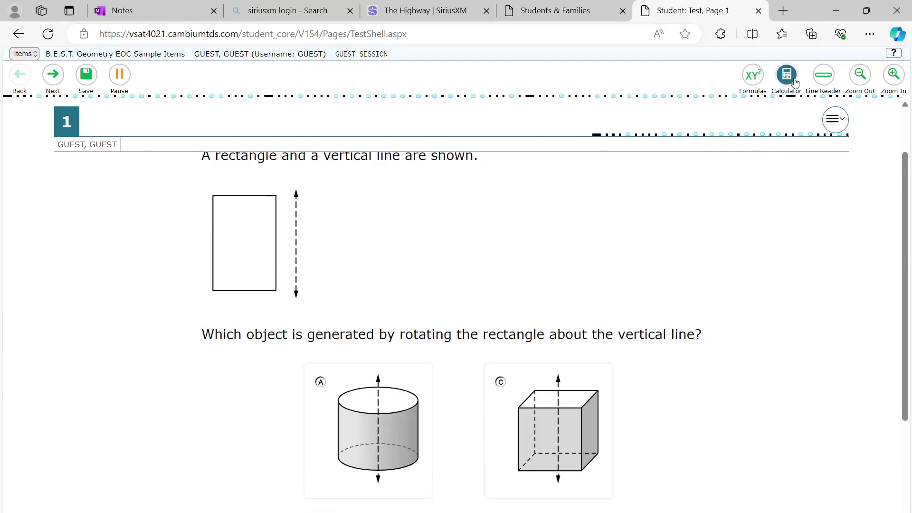
- View the Geometry EOC Formulas reference sheet enlarged, read through its conversions and formulas, and close it
{"action": "left_click", "coordinate": [752, 76]}
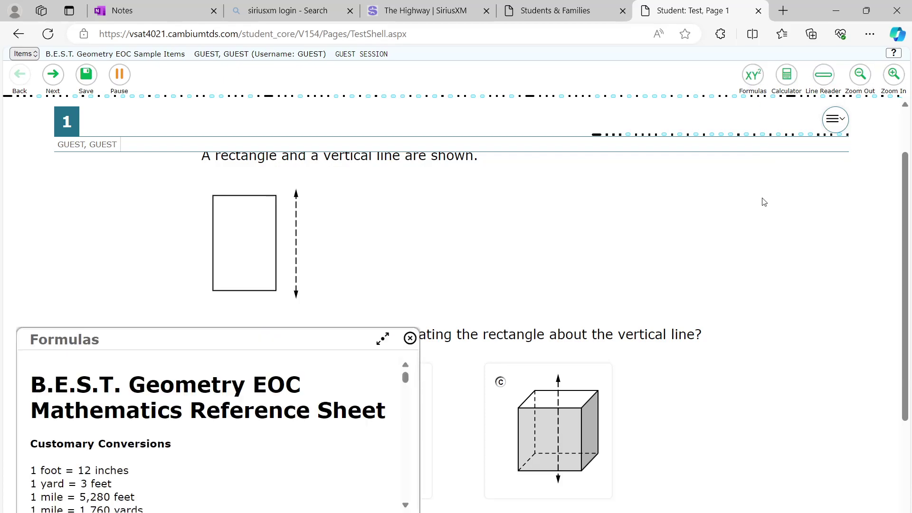
{"action": "left_click", "coordinate": [383, 339]}
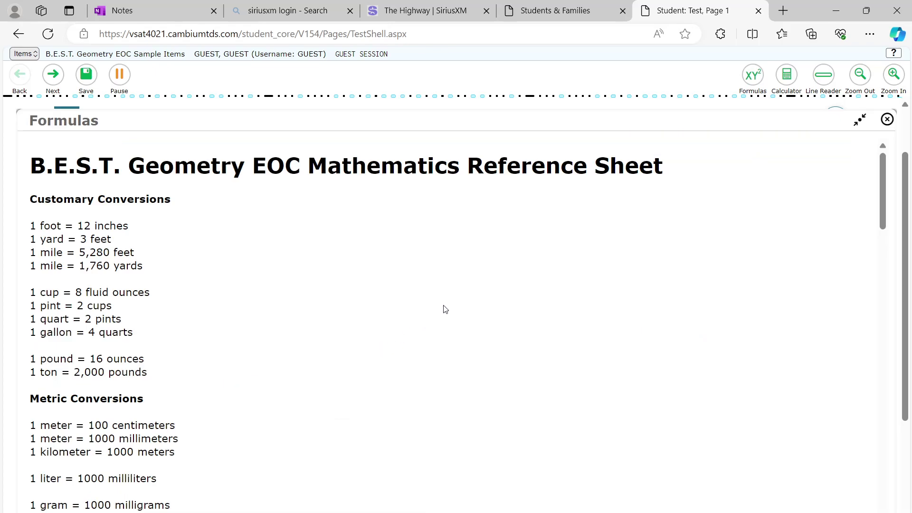
{"action": "scroll", "coordinate": [713, 295], "scroll_direction": "down", "scroll_amount": 1}
{"action": "scroll", "coordinate": [714, 295], "scroll_direction": "down", "scroll_amount": 3}
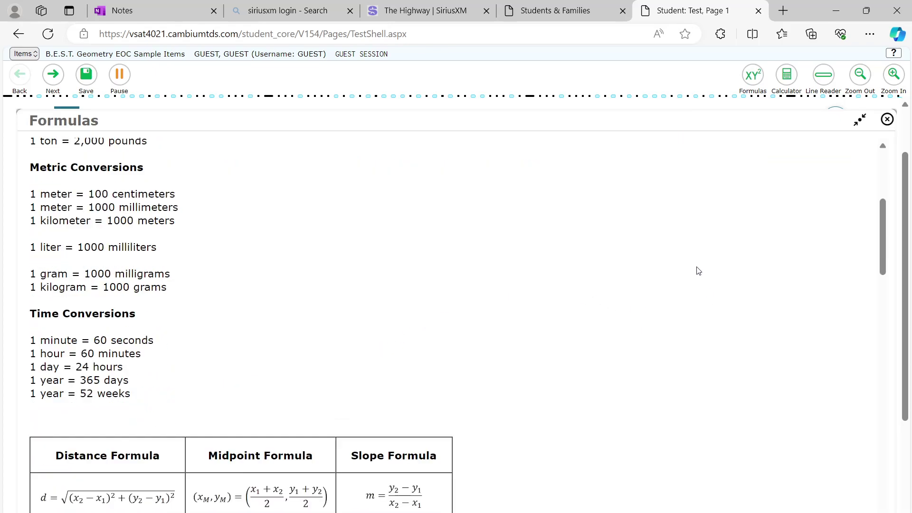
{"action": "scroll", "coordinate": [697, 269], "scroll_direction": "down", "scroll_amount": 3}
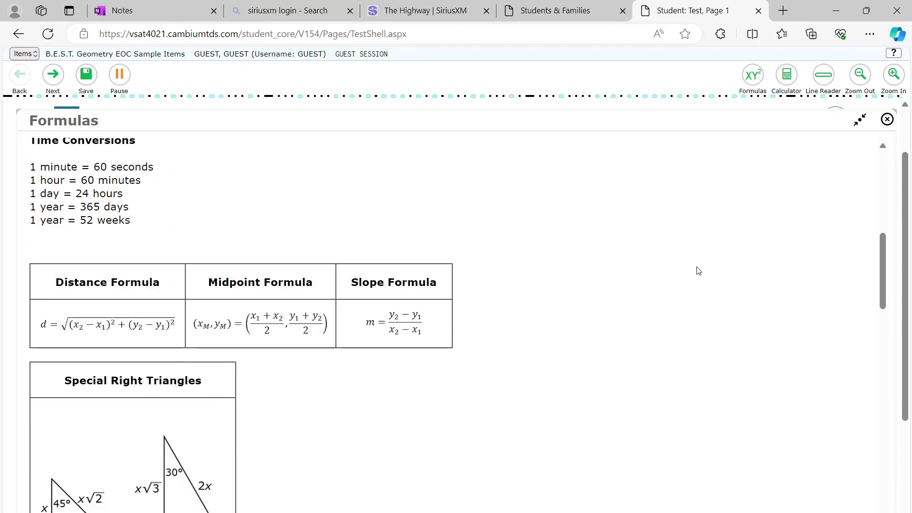
{"action": "scroll", "coordinate": [698, 270], "scroll_direction": "down", "scroll_amount": 9}
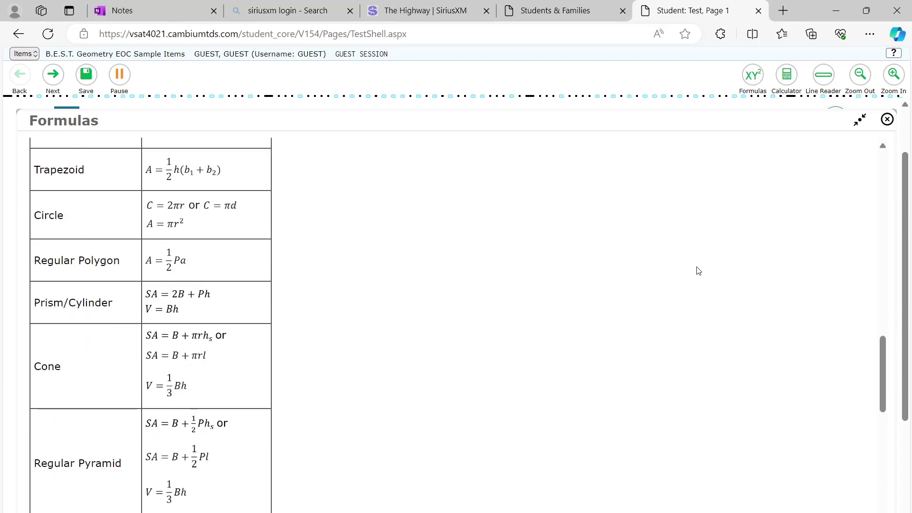
{"action": "scroll", "coordinate": [698, 271], "scroll_direction": "down", "scroll_amount": 8}
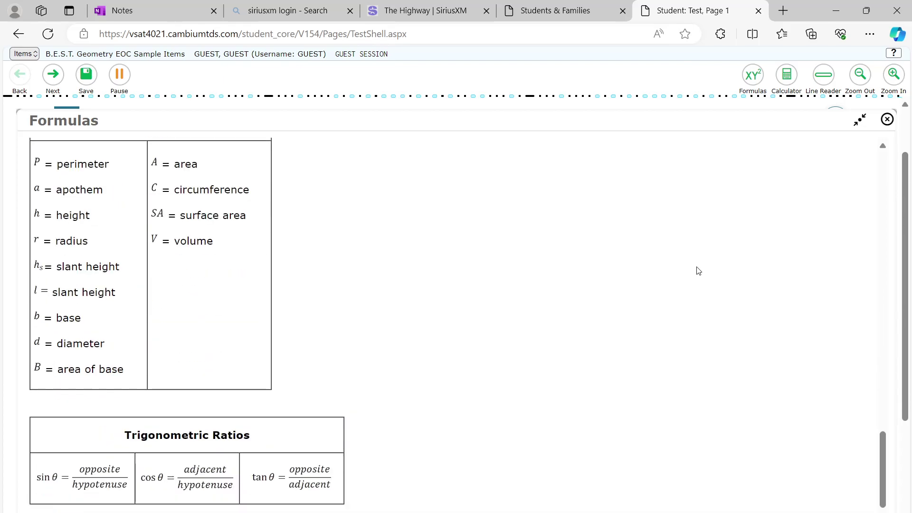
{"action": "scroll", "coordinate": [698, 270], "scroll_direction": "up", "scroll_amount": 10}
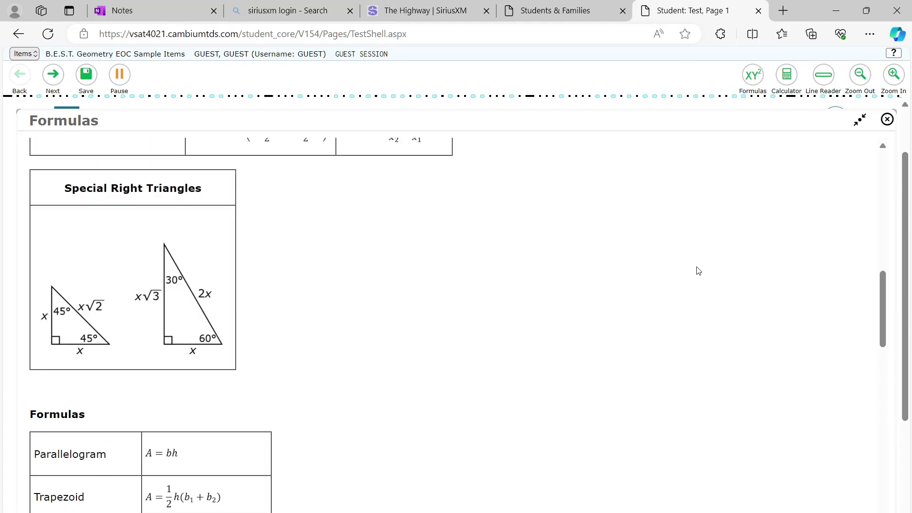
{"action": "scroll", "coordinate": [698, 270], "scroll_direction": "up", "scroll_amount": 10}
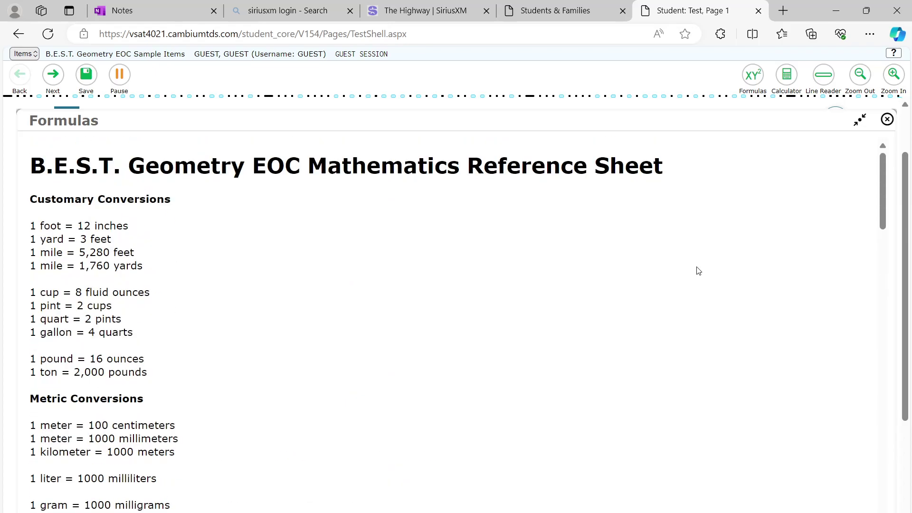
{"action": "left_click", "coordinate": [888, 120]}
- Bring up the on-screen calculator, move it beside the rectangle figure to view its functions, and close it
{"action": "left_click", "coordinate": [787, 78]}
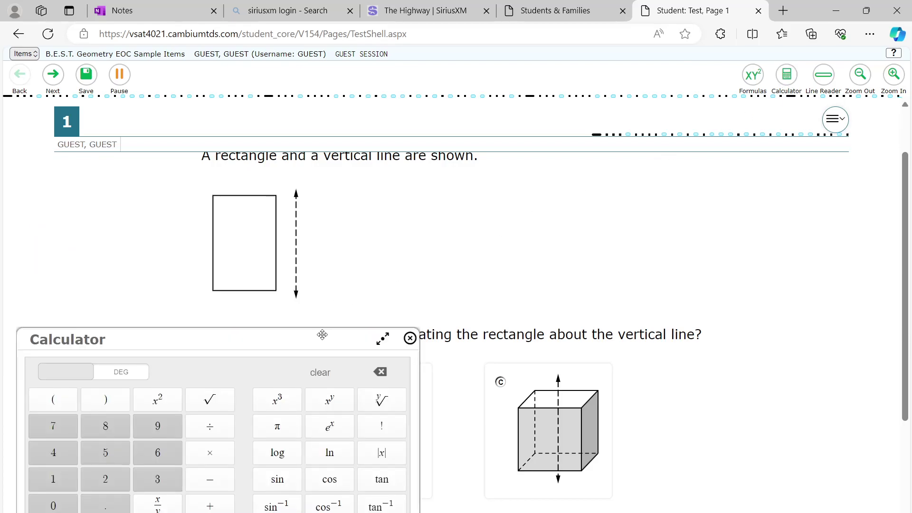
{"action": "left_click_drag", "start_coordinate": [322, 335], "coordinate": [719, 167]}
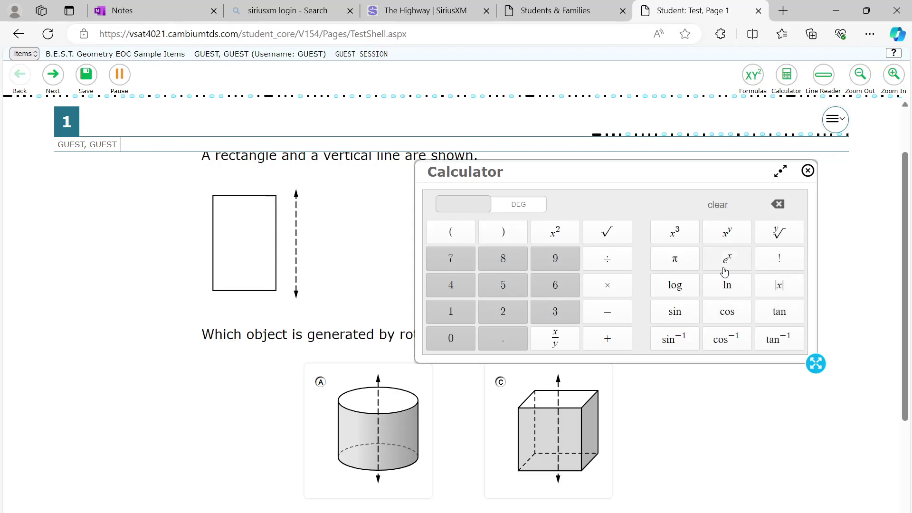
{"action": "left_click", "coordinate": [806, 171]}
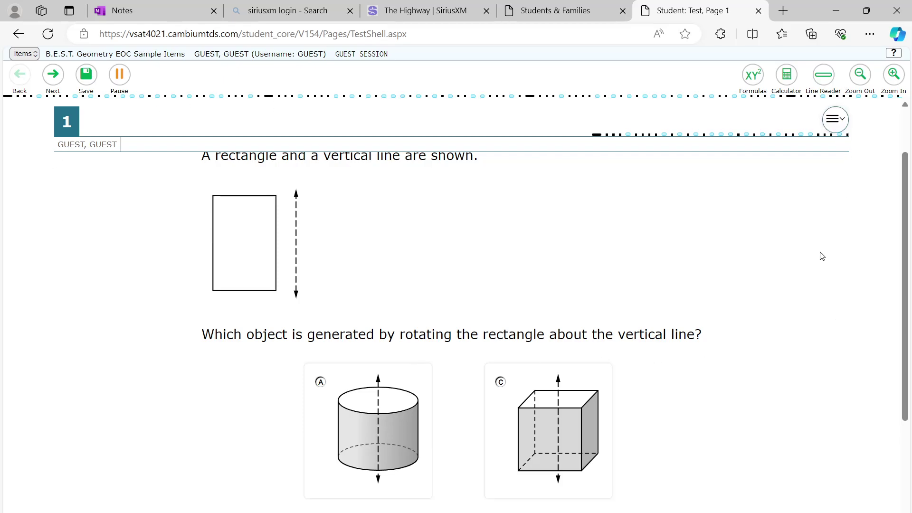
- Try answer options B and D for question 1 and go back over the question
{"action": "scroll", "coordinate": [822, 256], "scroll_direction": "down", "scroll_amount": 3}
{"action": "scroll", "coordinate": [823, 256], "scroll_direction": "down", "scroll_amount": 1}
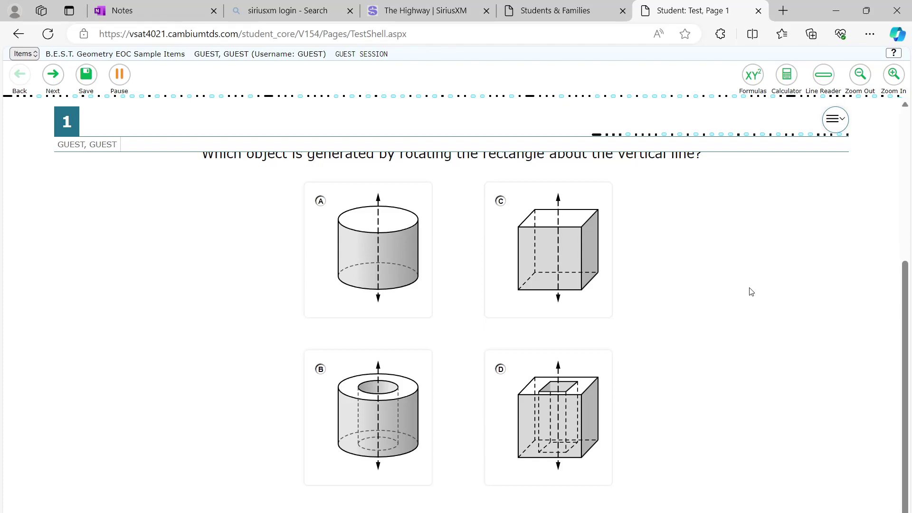
{"action": "left_click", "coordinate": [320, 374]}
{"action": "left_click", "coordinate": [523, 412]}
{"action": "scroll", "coordinate": [751, 362], "scroll_direction": "up", "scroll_amount": 5}
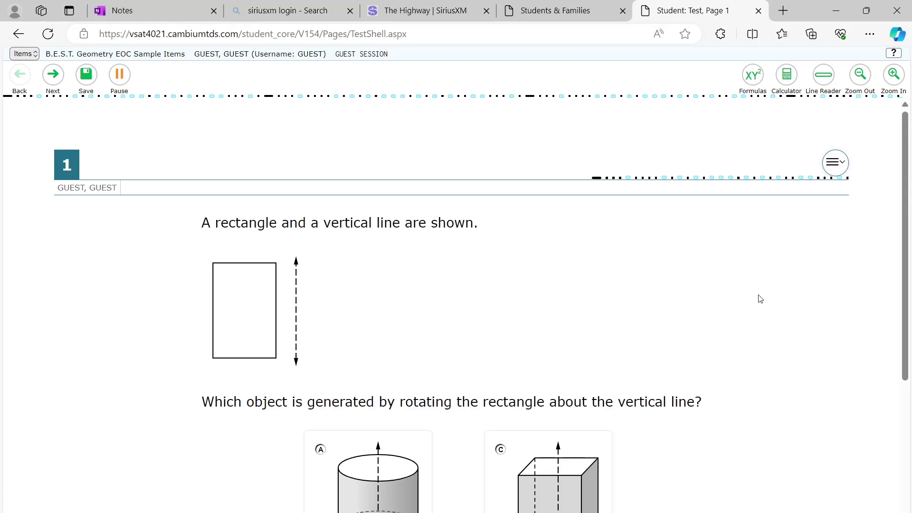
{"action": "scroll", "coordinate": [760, 298], "scroll_direction": "down", "scroll_amount": 1}
{"action": "scroll", "coordinate": [760, 298], "scroll_direction": "up", "scroll_amount": 1}
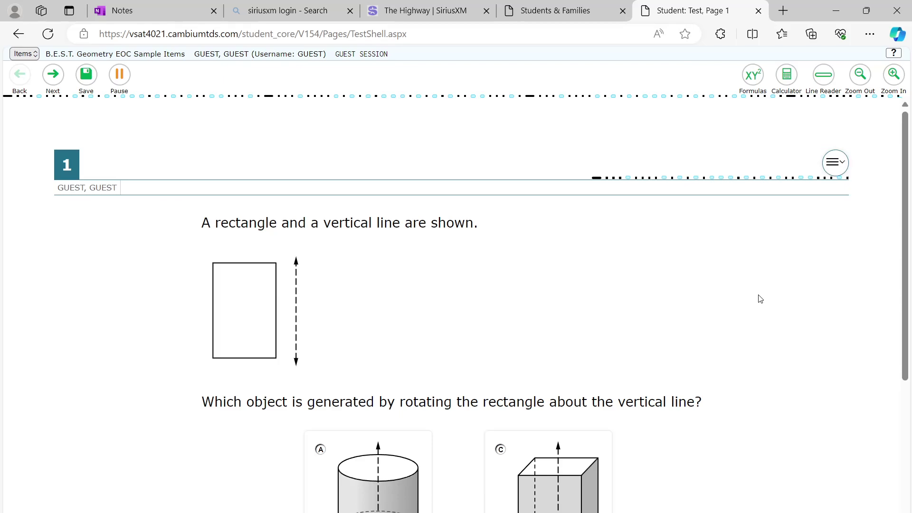